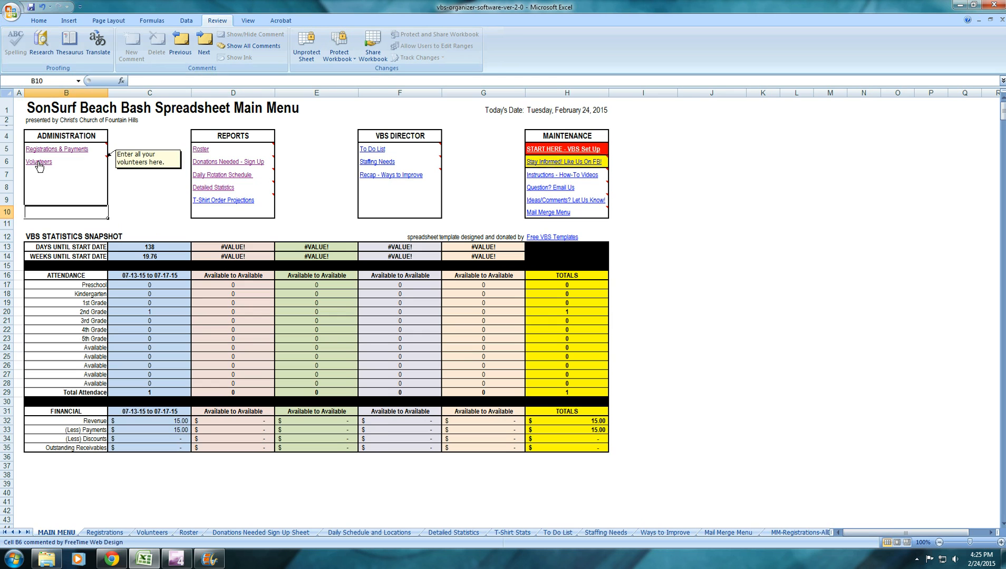
# Open the Volunteers sheet and choose 07-13-15 to 07-17-15 as the first volunteer's VBS dates.
pyautogui.click(39, 162)
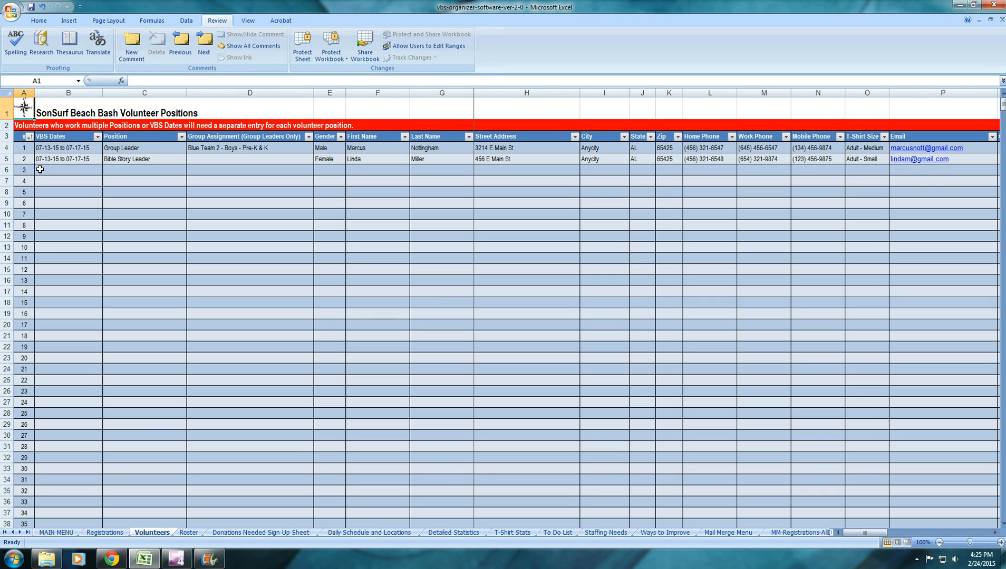
pyautogui.click(78, 150)
pyautogui.click(107, 149)
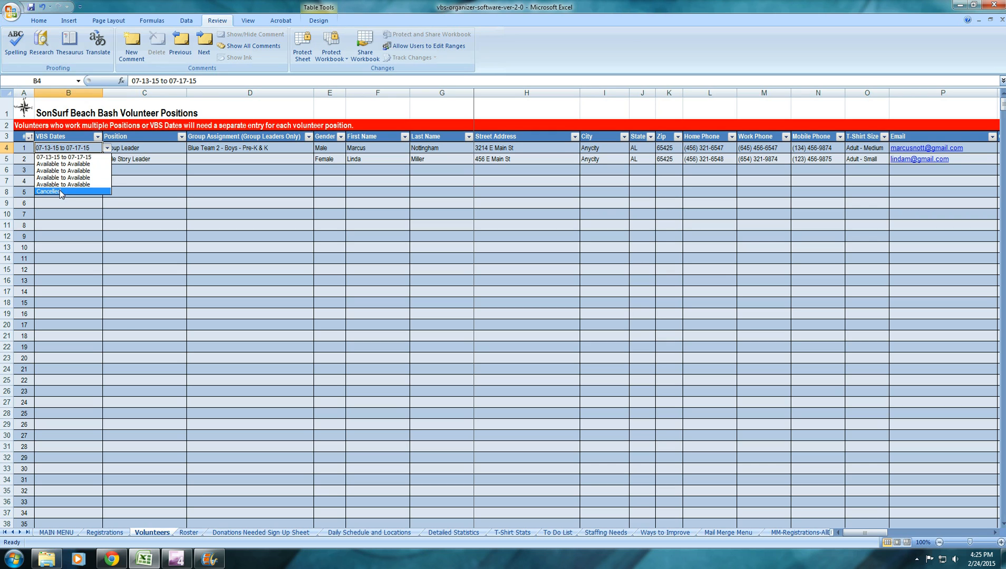
pyautogui.click(74, 161)
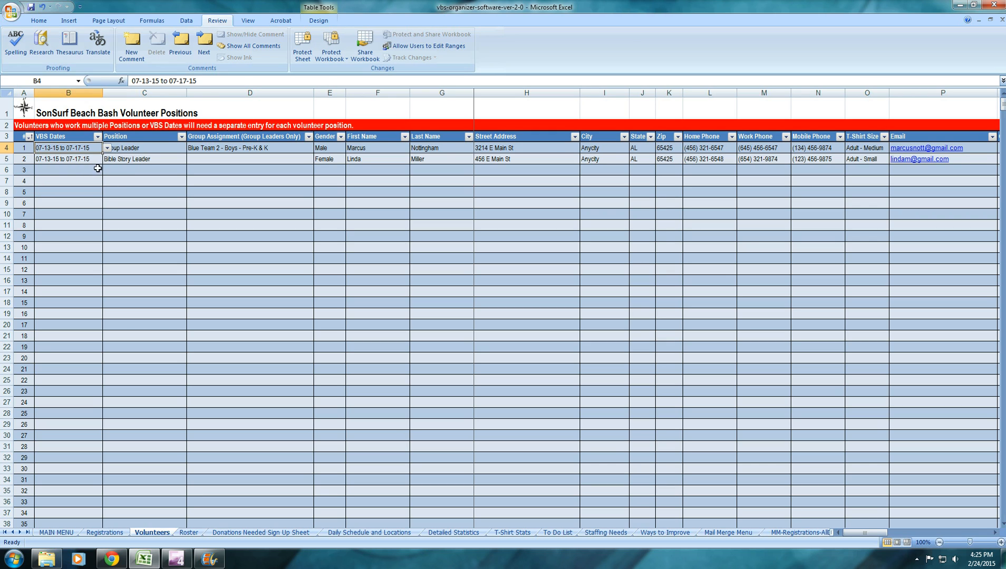
# Review the available Position choices for the first volunteer, keeping Group Leader.
pyautogui.click(157, 148)
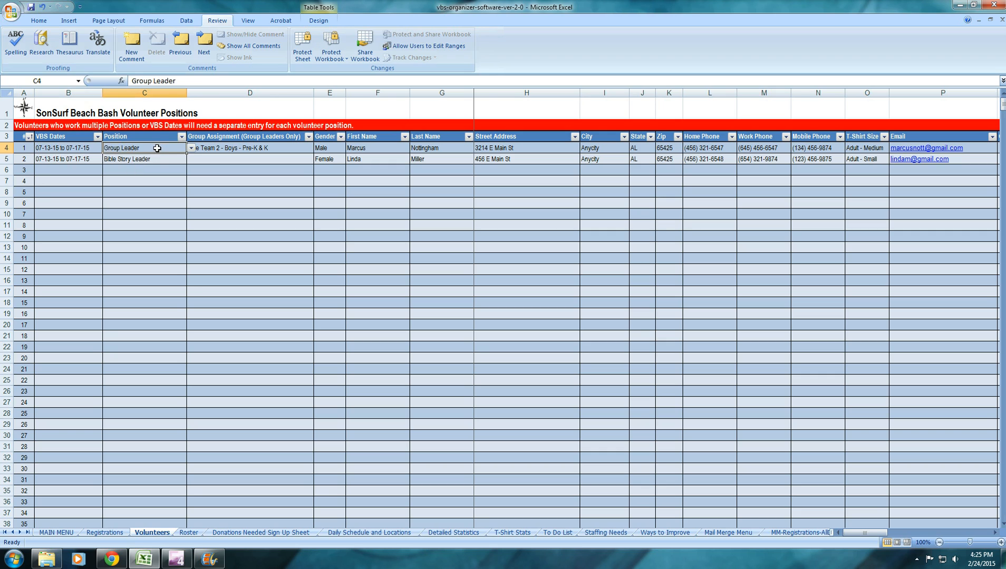
pyautogui.click(191, 148)
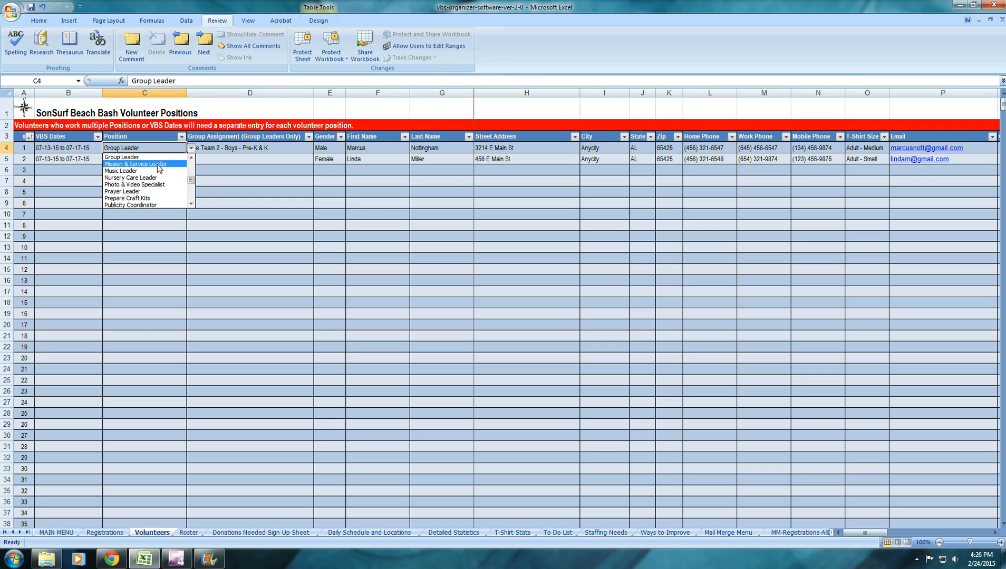
pyautogui.click(191, 158)
pyautogui.click(191, 158)
pyautogui.click(143, 178)
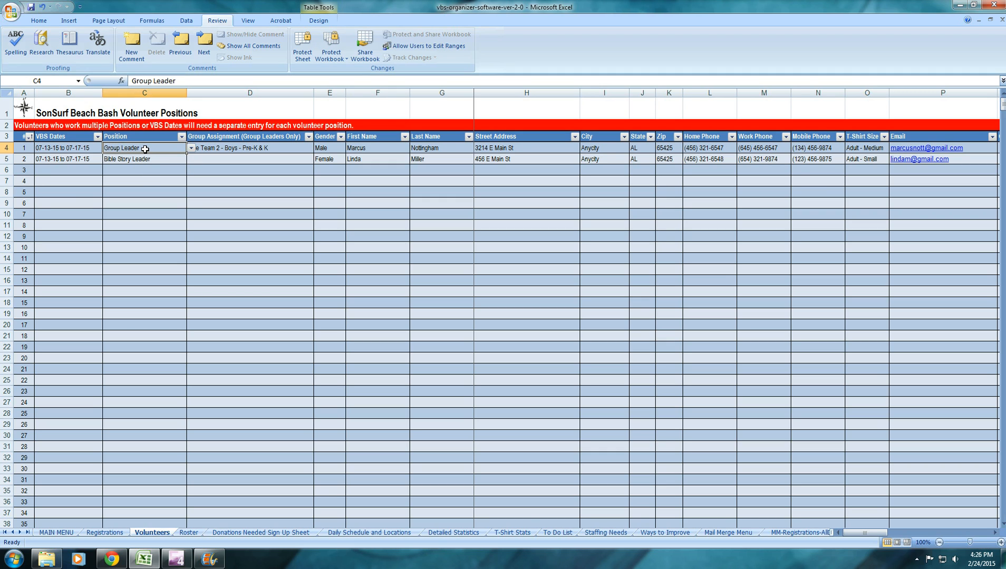
# Set the first volunteer's group assignment to Red Team 1 - Boys - 1st & 2nd Grade.
pyautogui.click(241, 149)
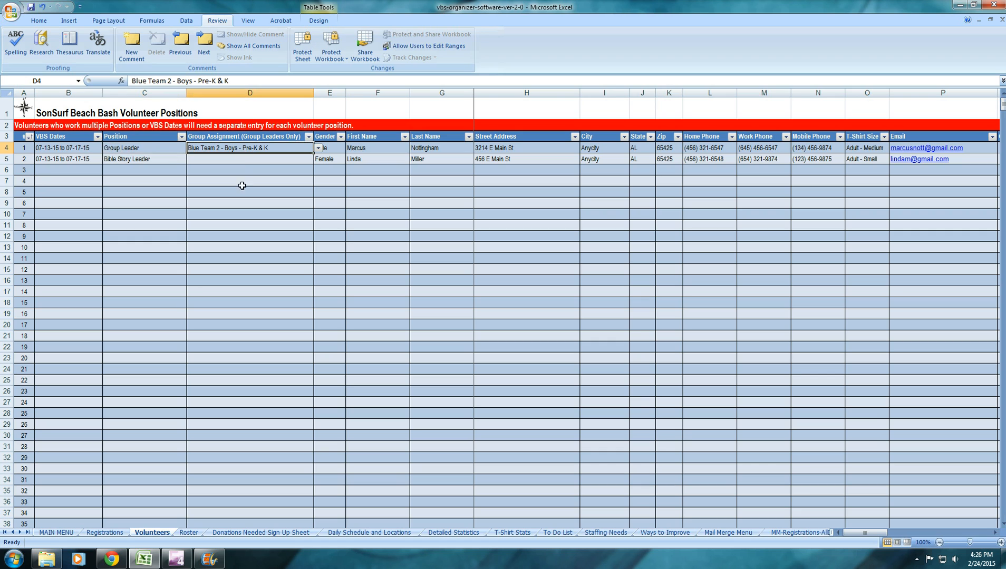
pyautogui.click(318, 148)
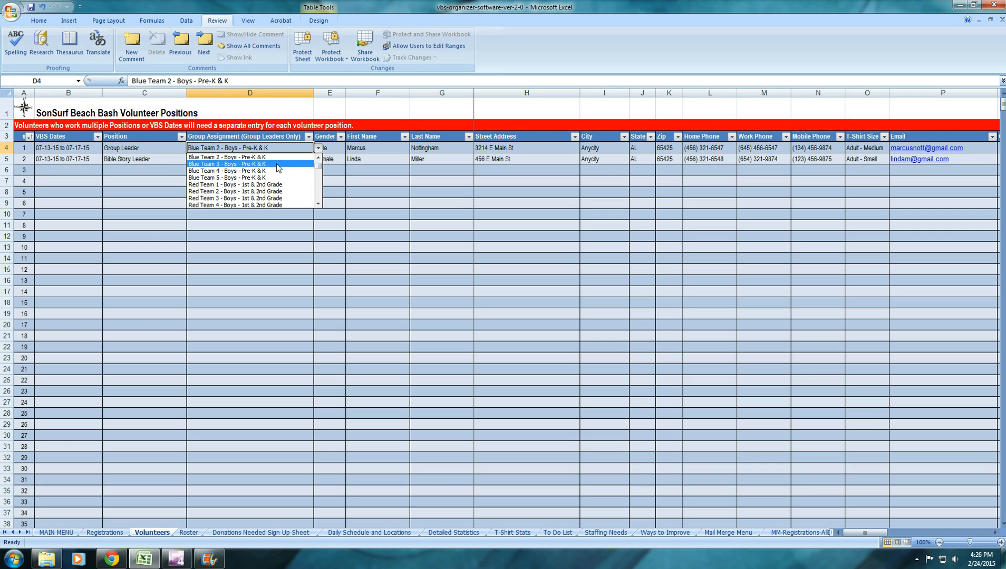
pyautogui.click(259, 184)
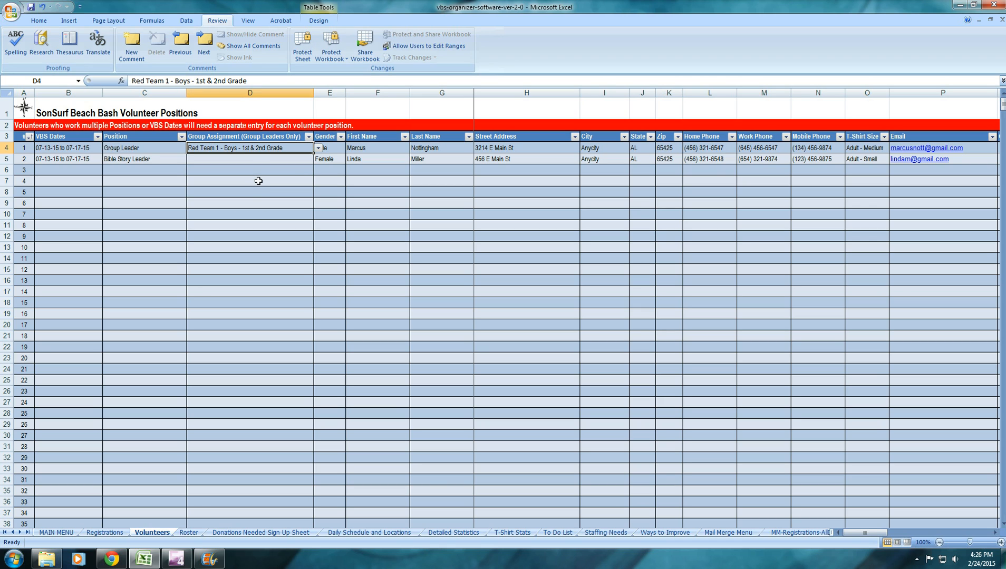
# Examine the first volunteer's gender, name, address and phone entries across the row.
pyautogui.click(332, 147)
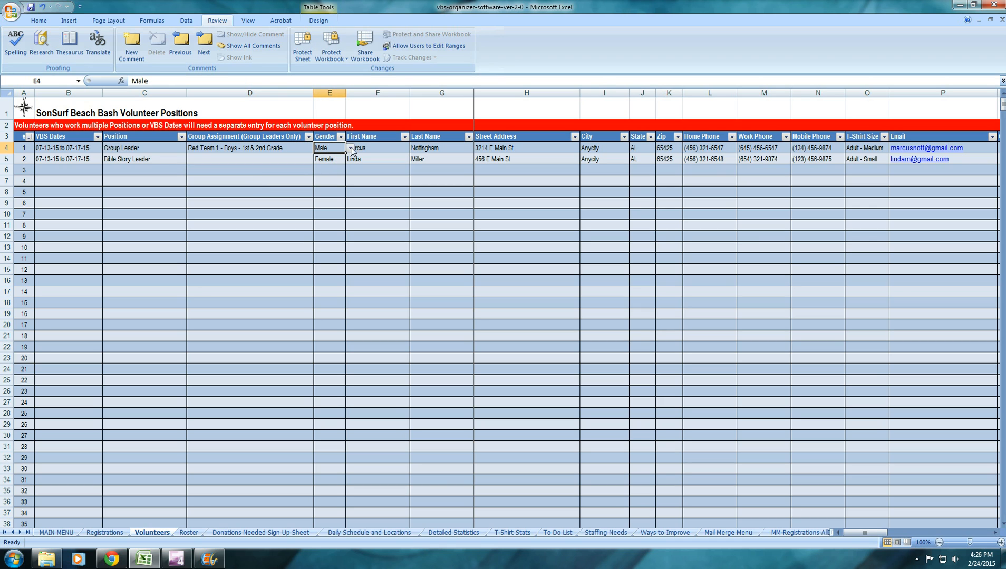
pyautogui.click(351, 150)
pyautogui.click(351, 149)
pyautogui.click(362, 150)
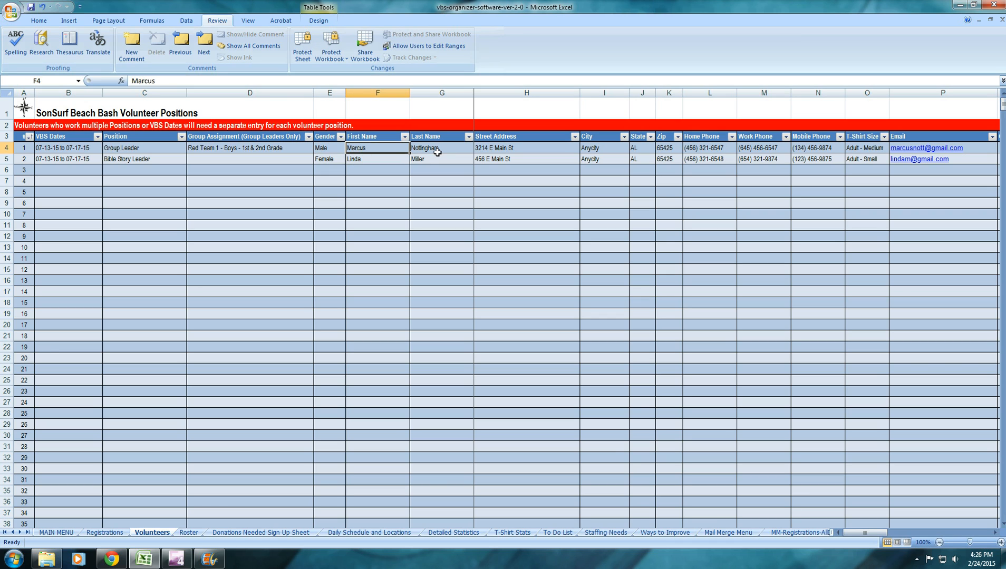
pyautogui.click(436, 150)
pyautogui.click(519, 148)
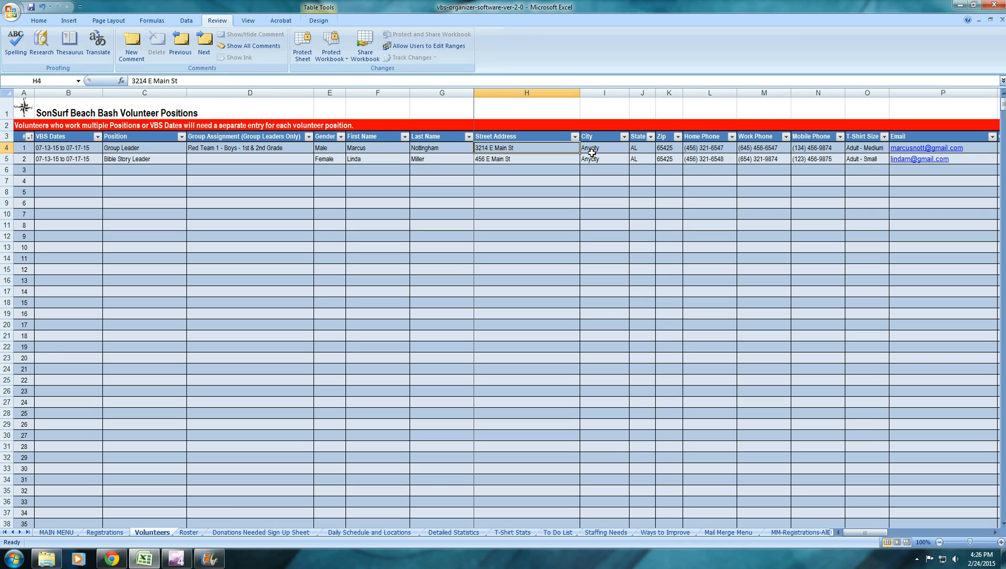
pyautogui.press('Tab')
pyautogui.press('Tab')
pyautogui.press('Tab')
pyautogui.press('Tab')
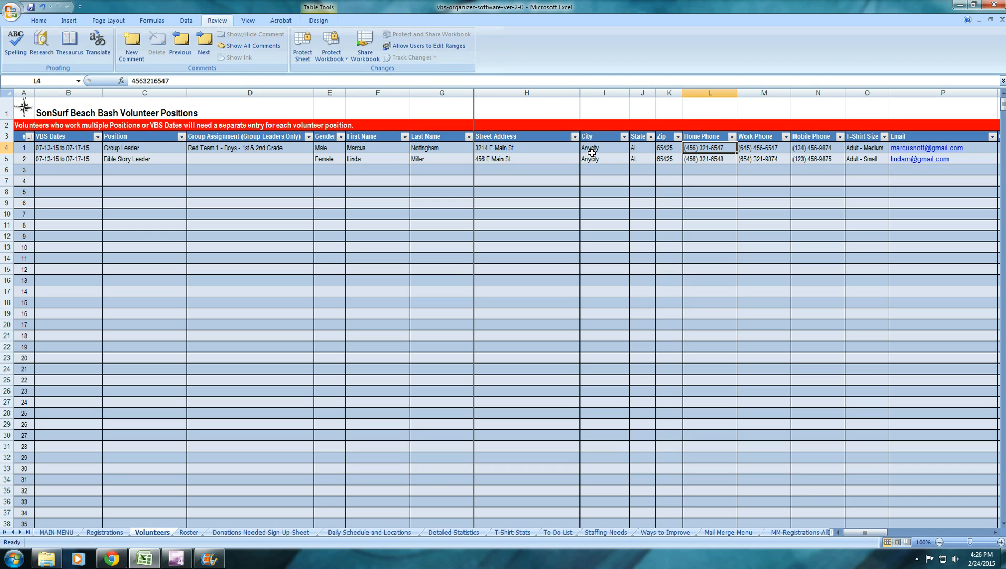
pyautogui.press('Right')
pyautogui.press('Right')
pyautogui.press('Right')
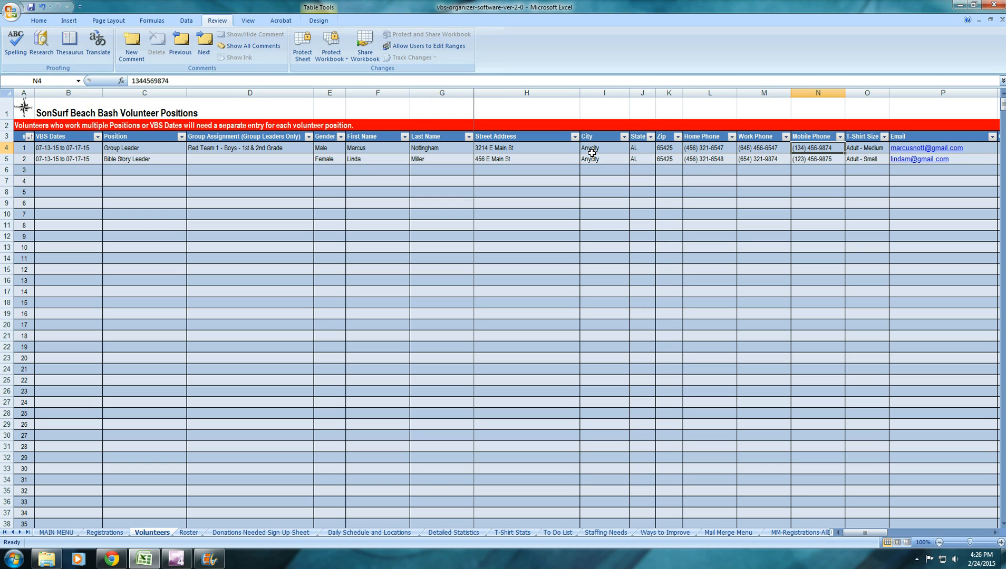
# Review the first volunteer's T-shirt size choices, then the email and comments fields.
pyautogui.click(894, 148)
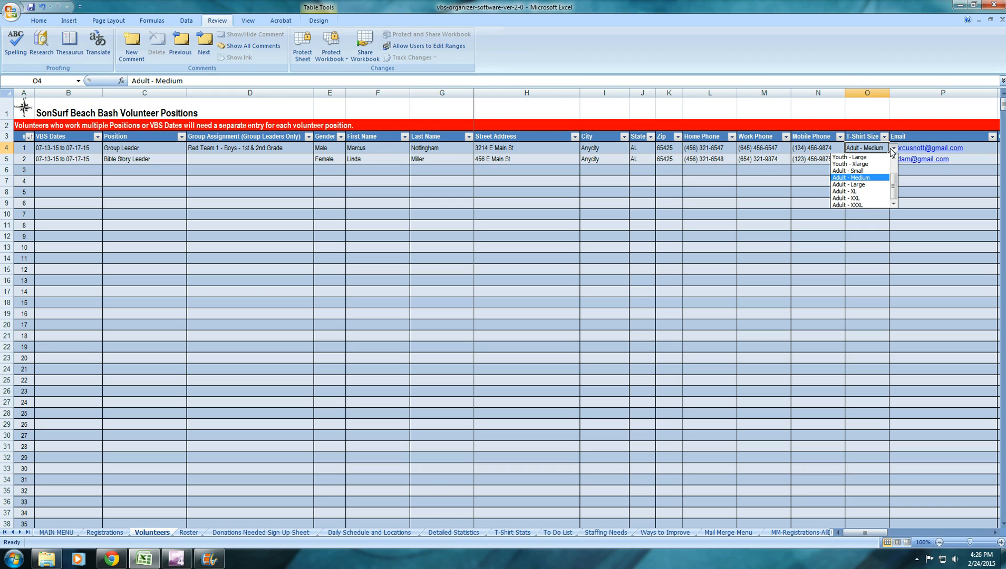
pyautogui.click(892, 150)
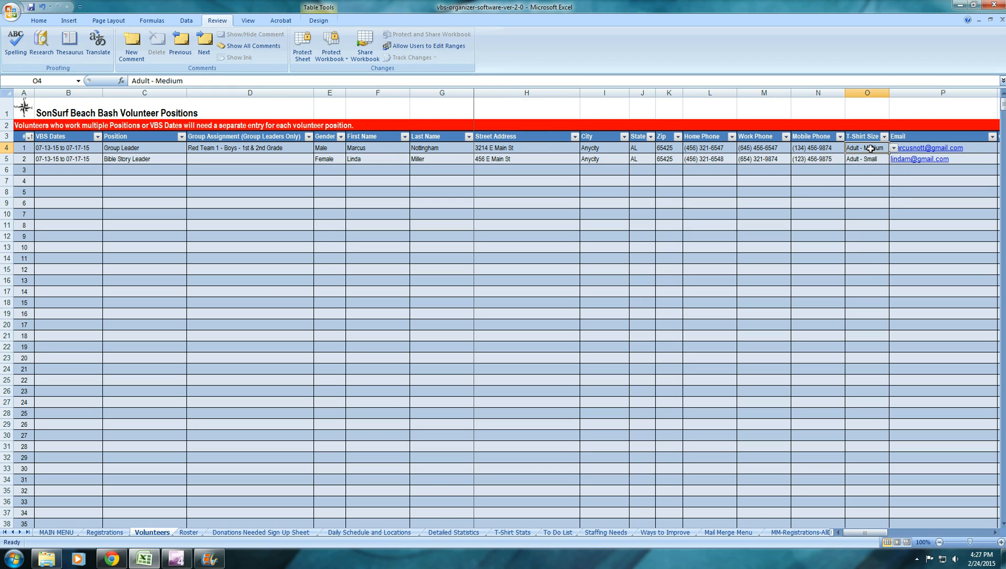
pyautogui.press('Tab')
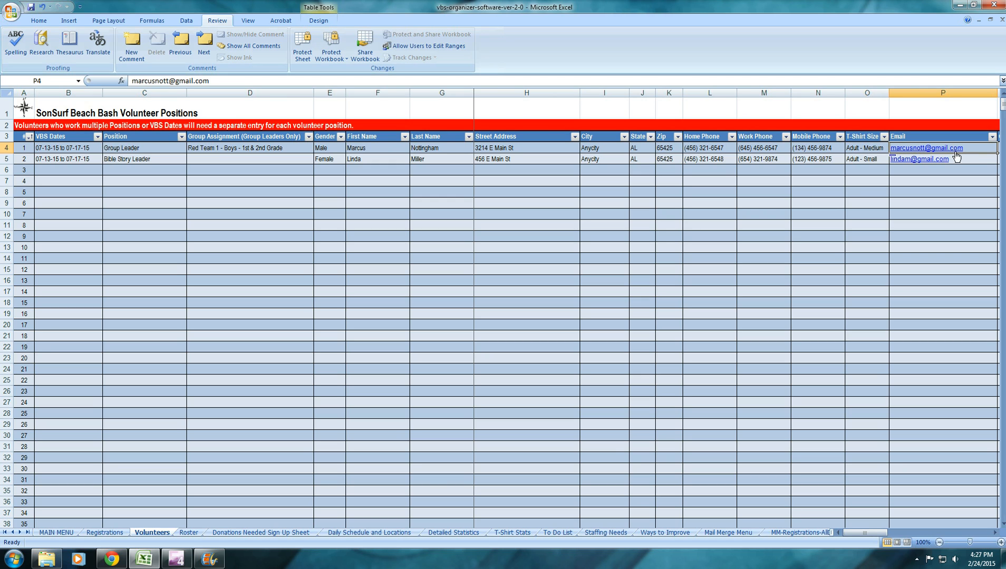
pyautogui.press('Tab')
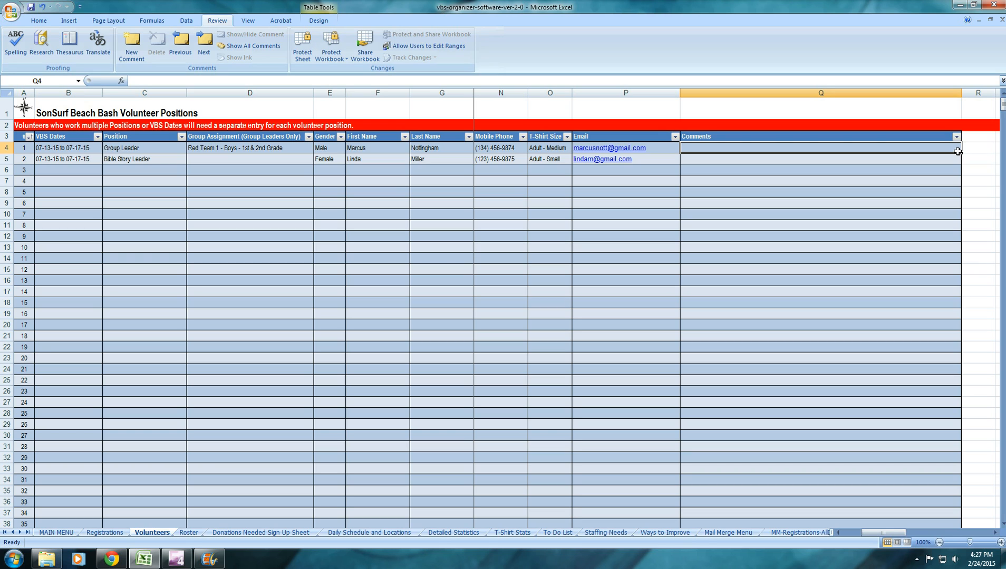
# Go back to the start of the first volunteer's row and recheck the VBS dates and Position choices.
pyautogui.press('Left')
pyautogui.press('Left')
pyautogui.press('Left')
pyautogui.press('Left')
pyautogui.press('Left')
pyautogui.press('Left')
pyautogui.press('Left')
pyautogui.press('Left')
pyautogui.press('Left')
pyautogui.press('Left')
pyautogui.press('Left')
pyautogui.press('Left')
pyautogui.press('Left')
pyautogui.press('Left')
pyautogui.press('Left')
pyautogui.press('Left')
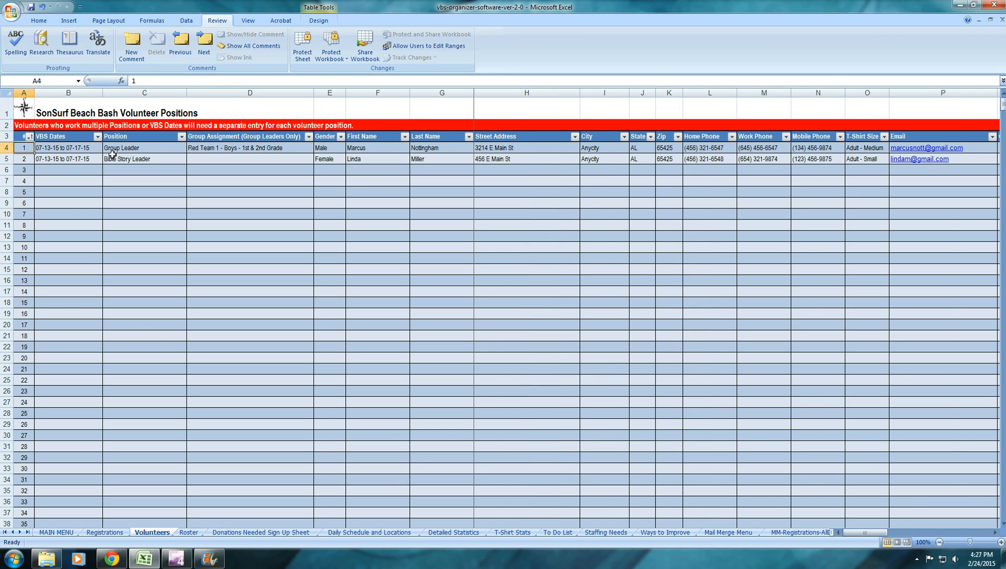
pyautogui.click(88, 149)
pyautogui.click(150, 150)
pyautogui.click(191, 148)
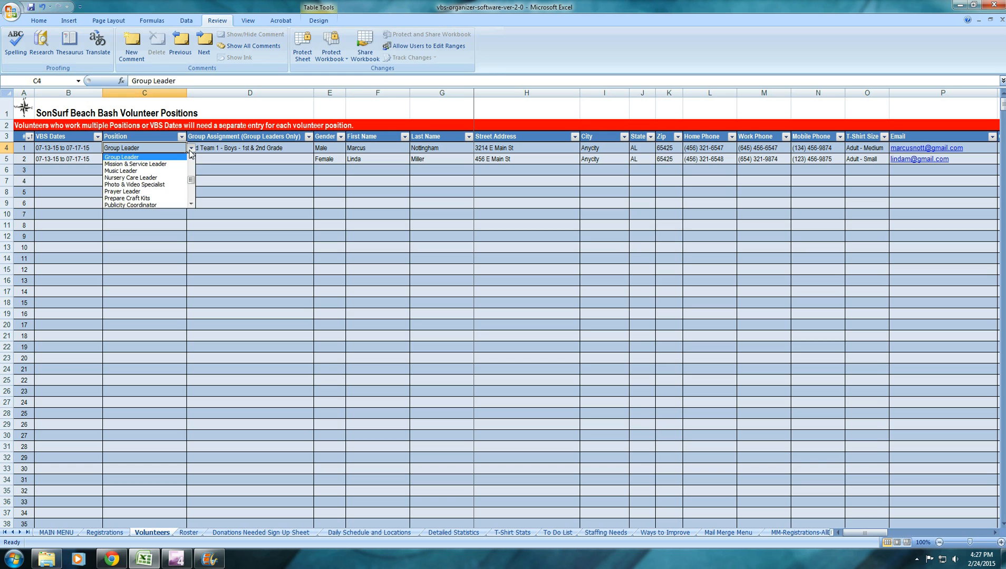
pyautogui.click(191, 150)
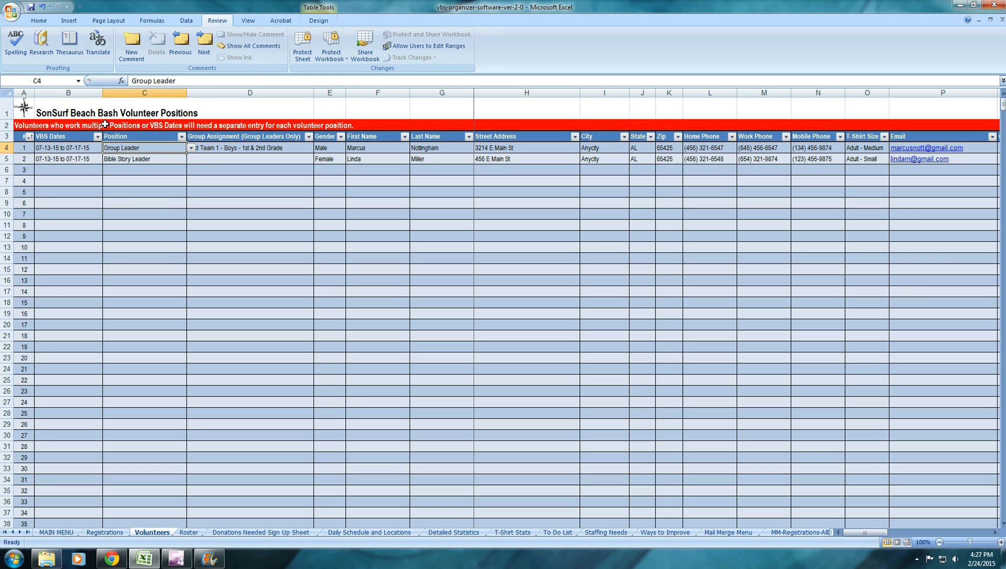
# Return to the main menu, view the Staffing Needs sheet, and come back to the main menu.
pyautogui.click(25, 109)
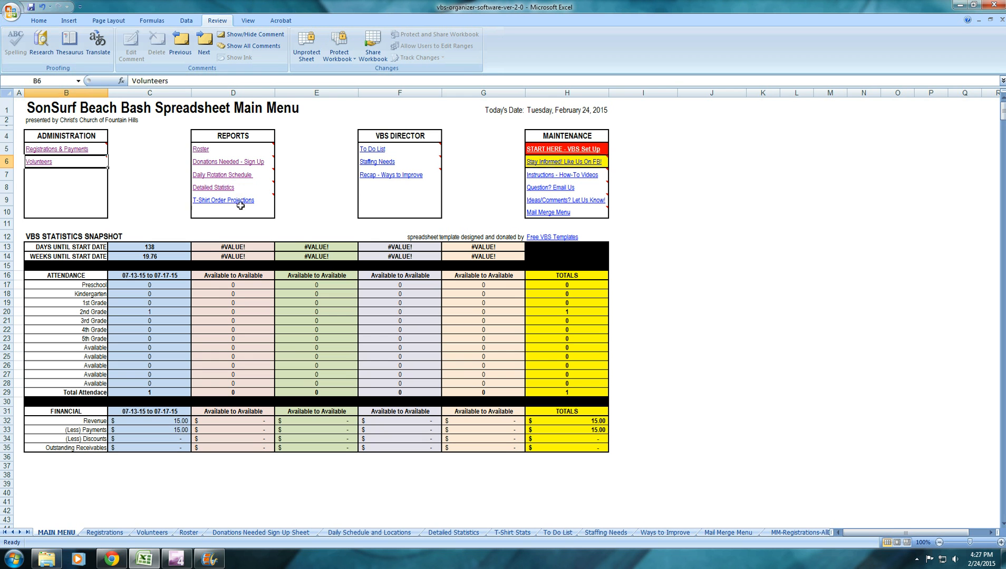
pyautogui.click(388, 164)
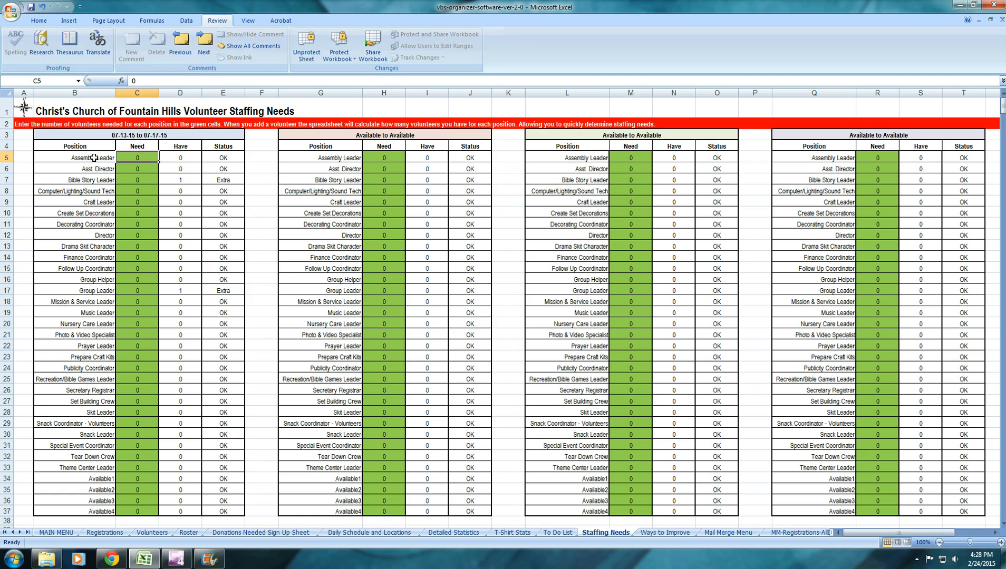
pyautogui.click(22, 109)
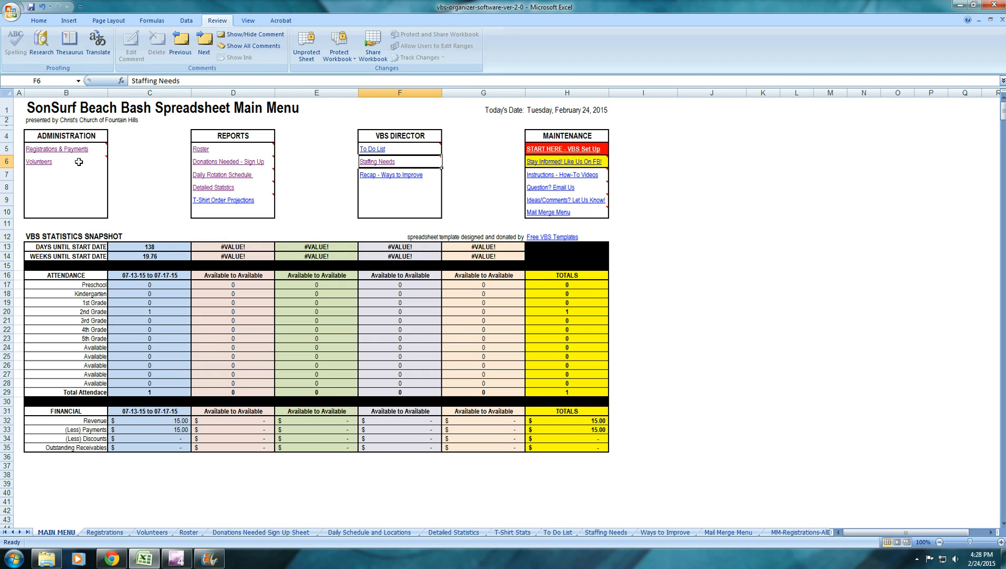
pyautogui.moveTo(79, 161)
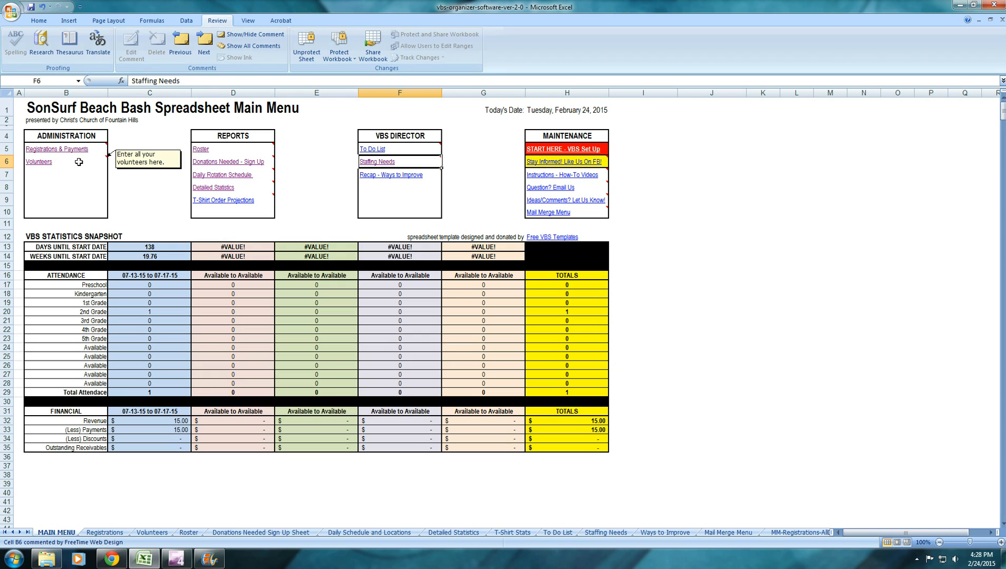